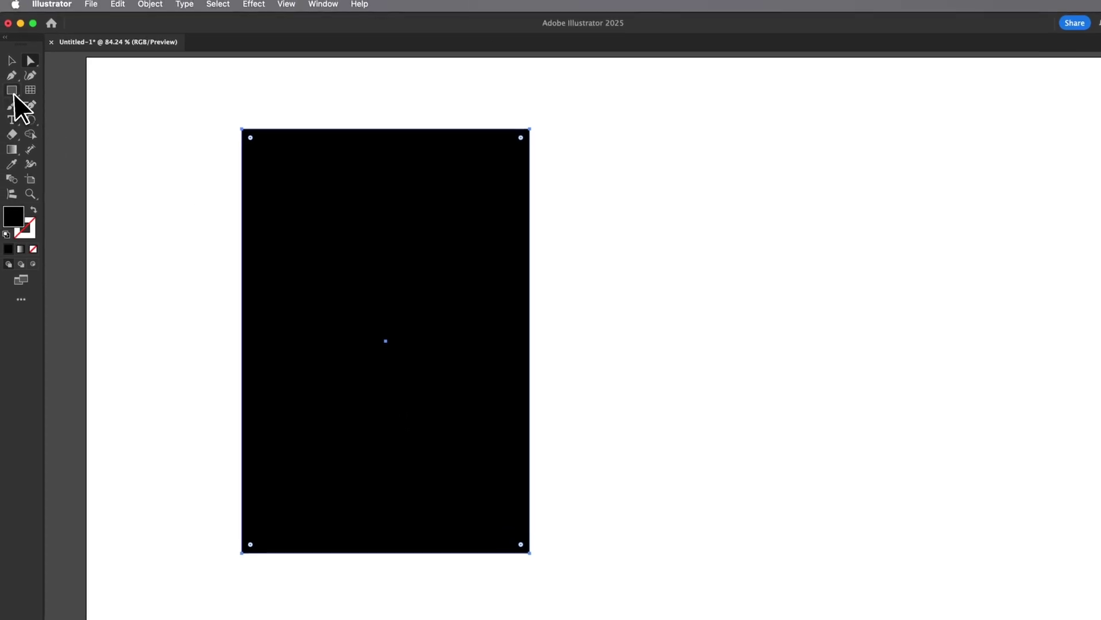
# Draw a square to the right of the tall rectangle
pyautogui.click(11, 90)
pyautogui.moveTo(619, 187); pyautogui.dragTo(880, 439)
# Select the tall rectangle and bring up the File menu's scripts
pyautogui.press('v')
pyautogui.click(867, 482)
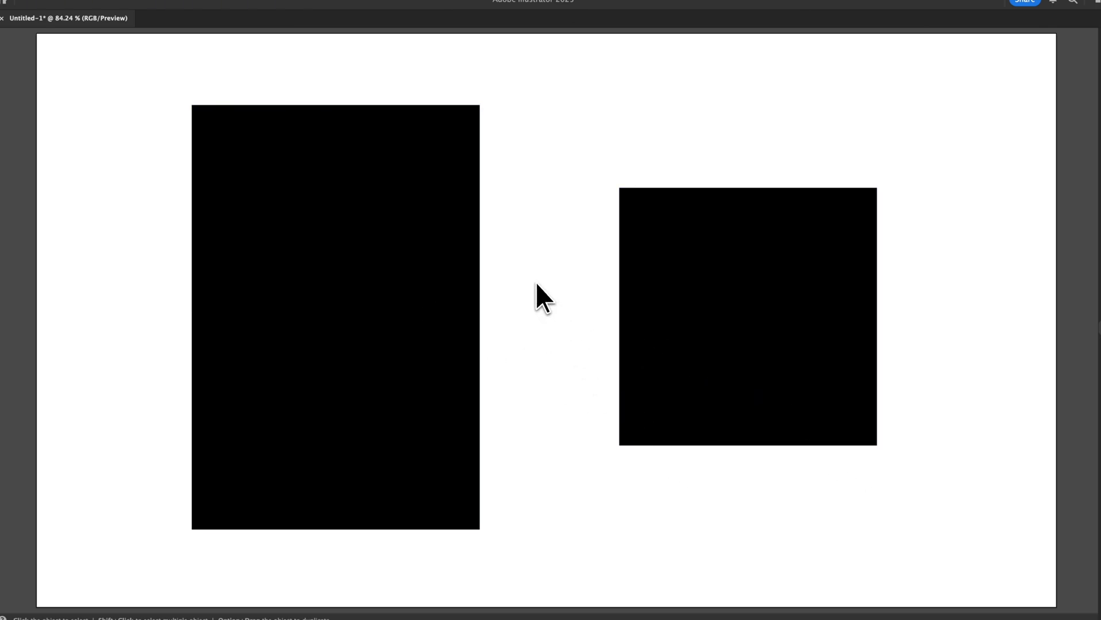
pyautogui.click(413, 246)
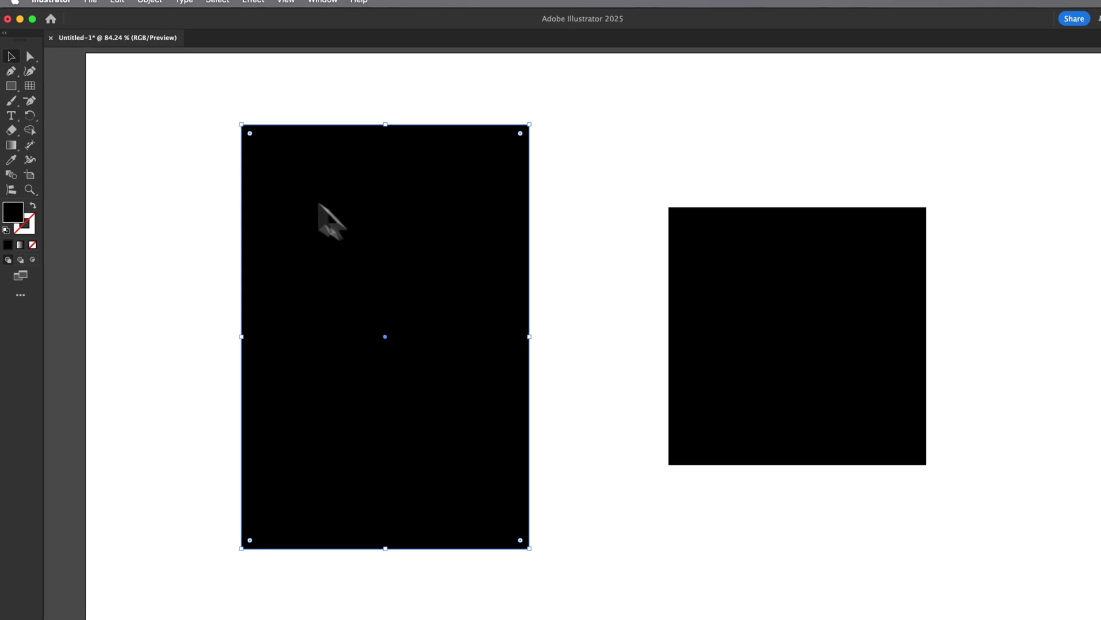
pyautogui.click(90, 1)
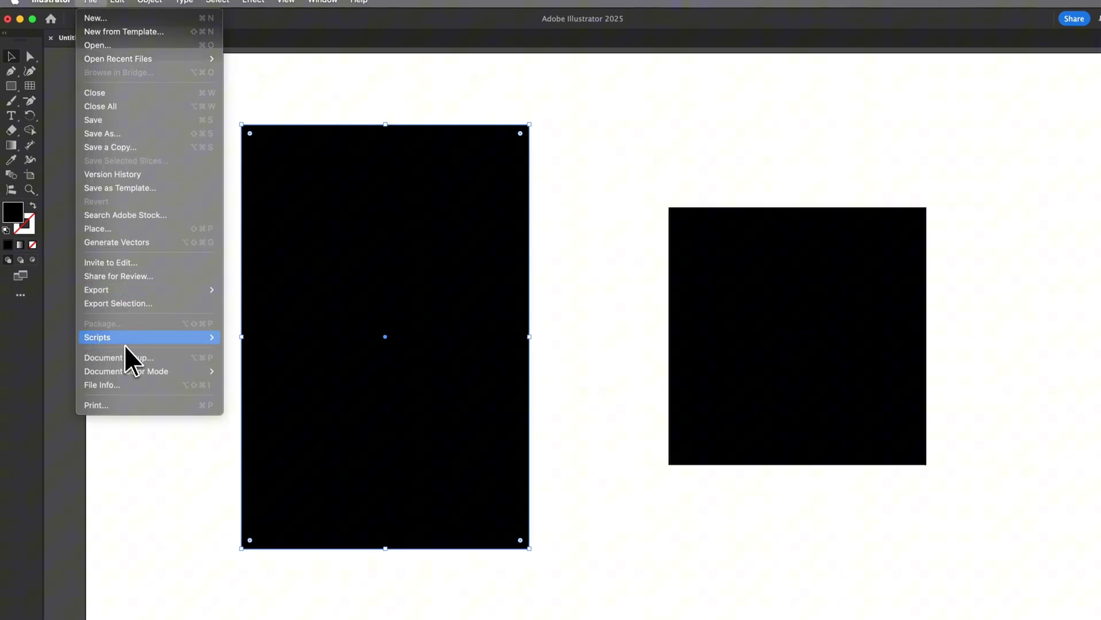
pyautogui.moveTo(97, 338)
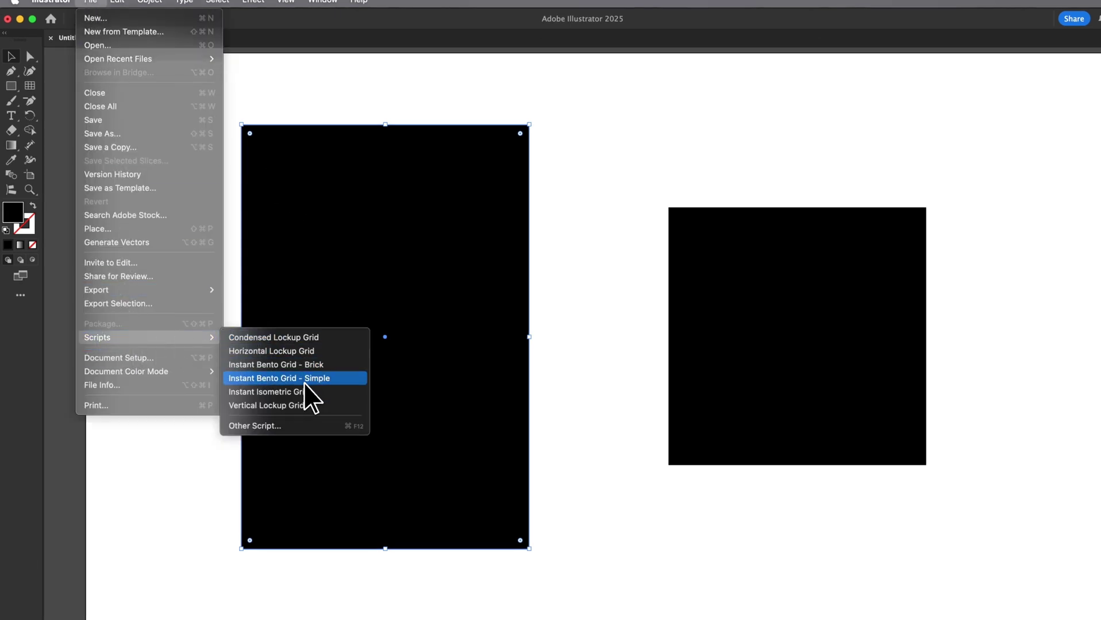
# Apply Instant Bento Grid - Simple to the rectangle and Instant Bento Grid - Brick to the square
pyautogui.click(305, 386)
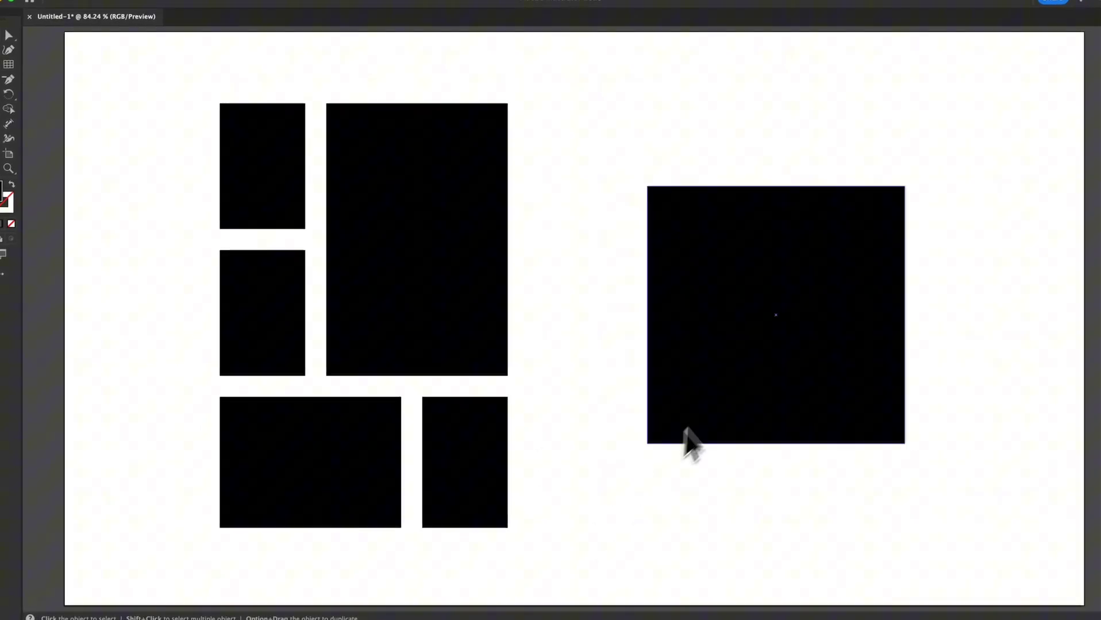
pyautogui.click(713, 418)
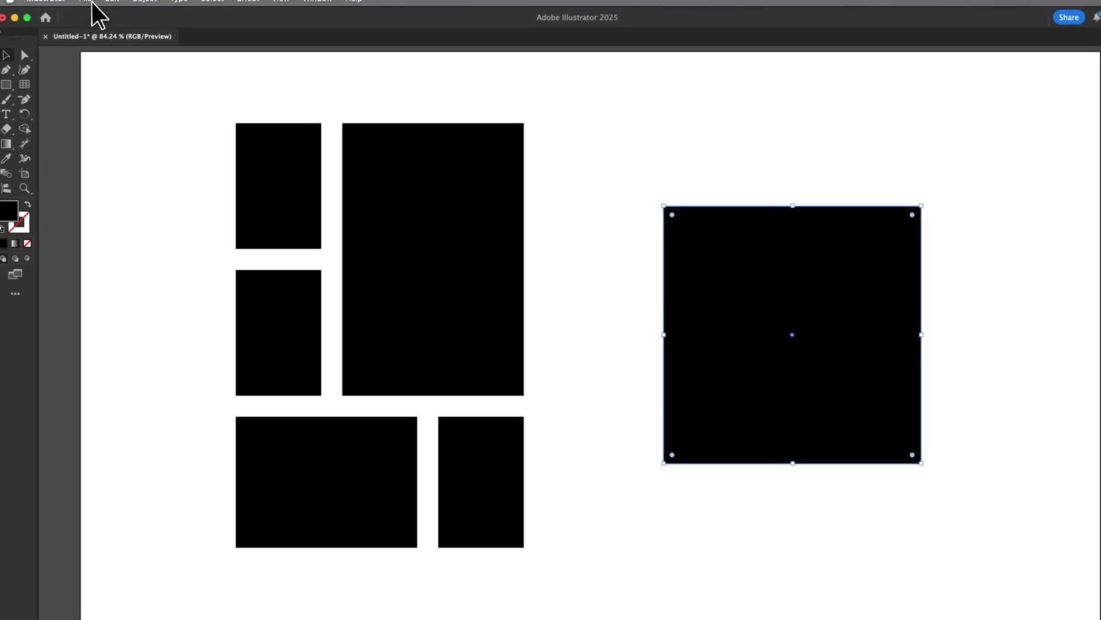
pyautogui.click(91, 2)
pyautogui.moveTo(93, 337)
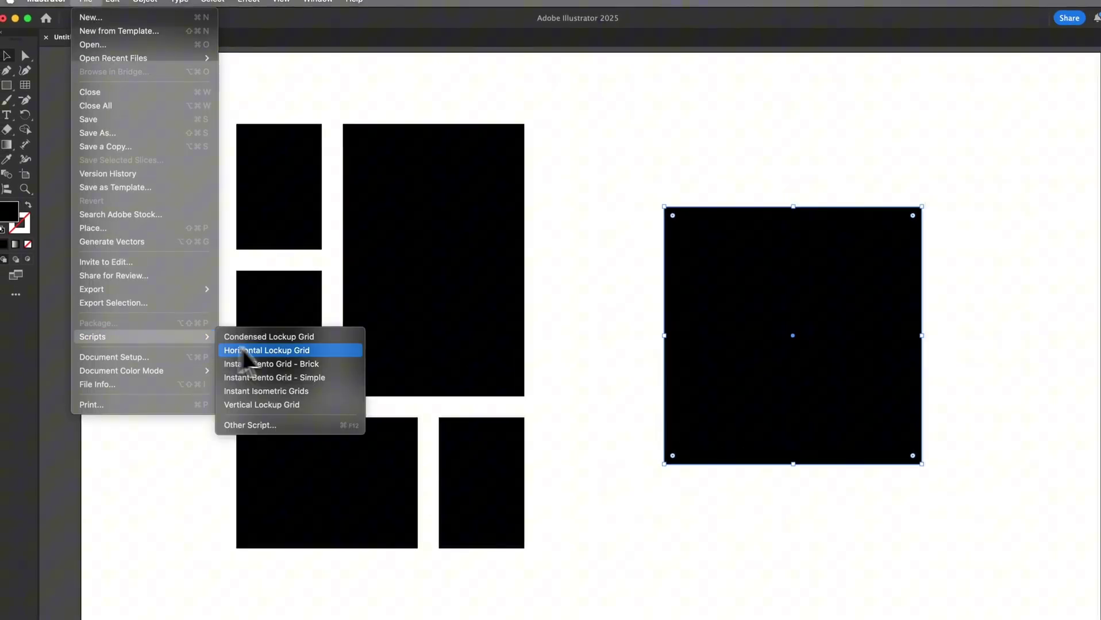
pyautogui.click(287, 366)
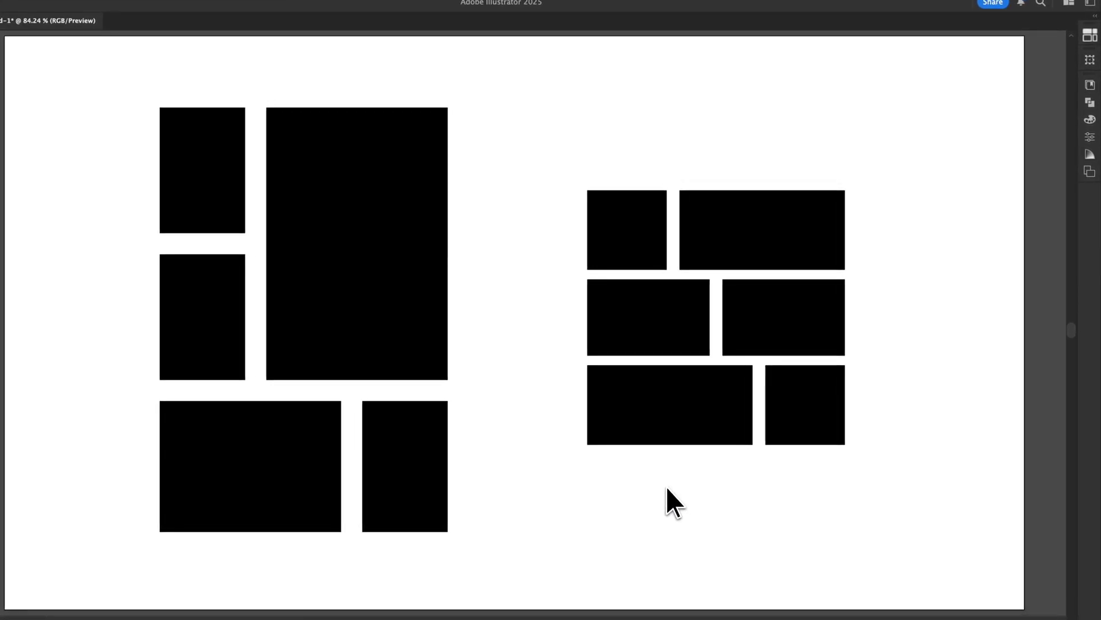
# Give all blocks of the left grid a black 26 pt stroke
pyautogui.moveTo(539, 552); pyautogui.dragTo(190, 160)
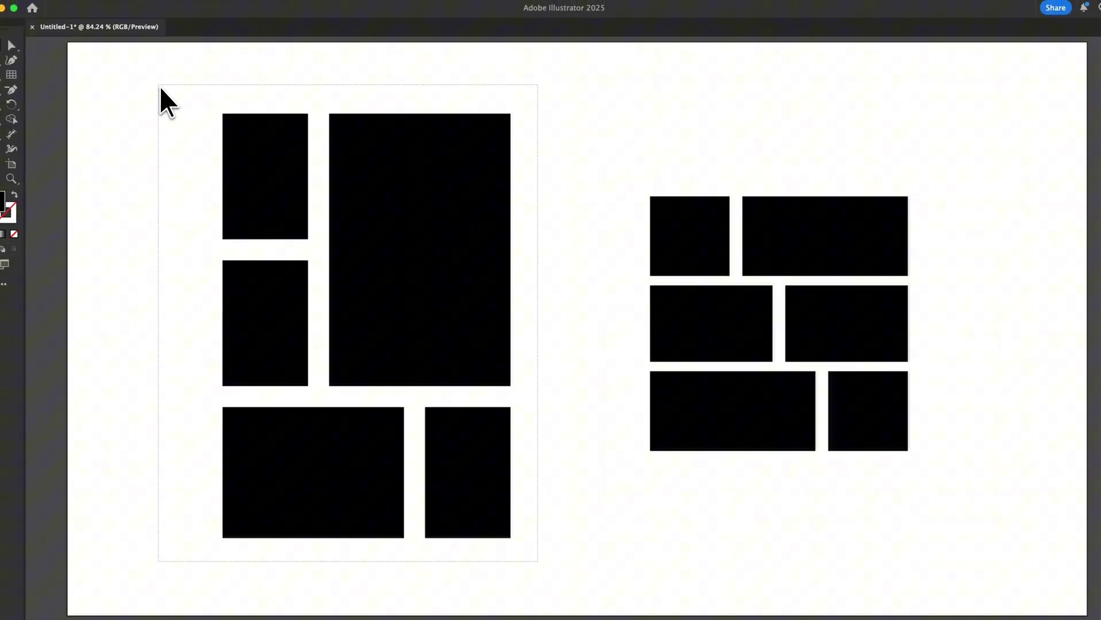
pyautogui.moveTo(215, 196); pyautogui.dragTo(160, 88)
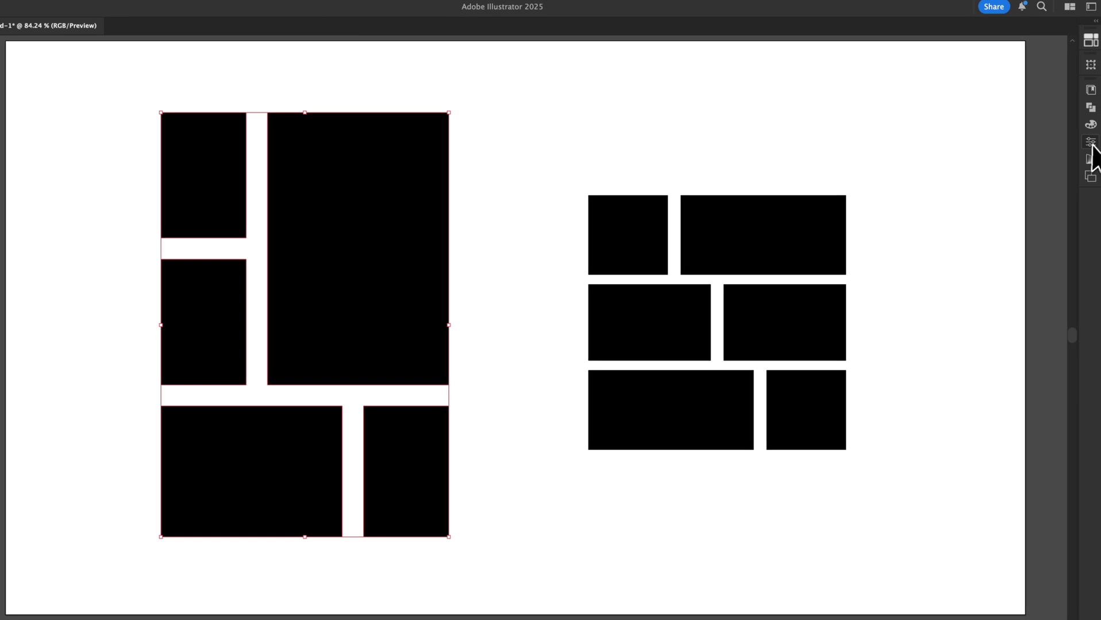
pyautogui.click(1090, 143)
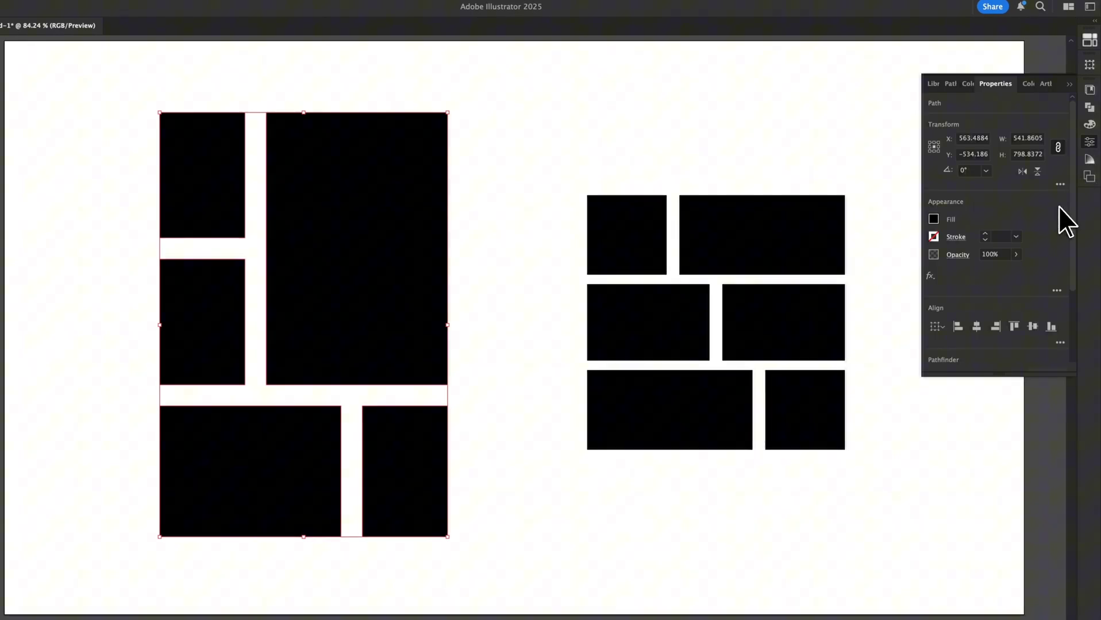
pyautogui.click(986, 234)
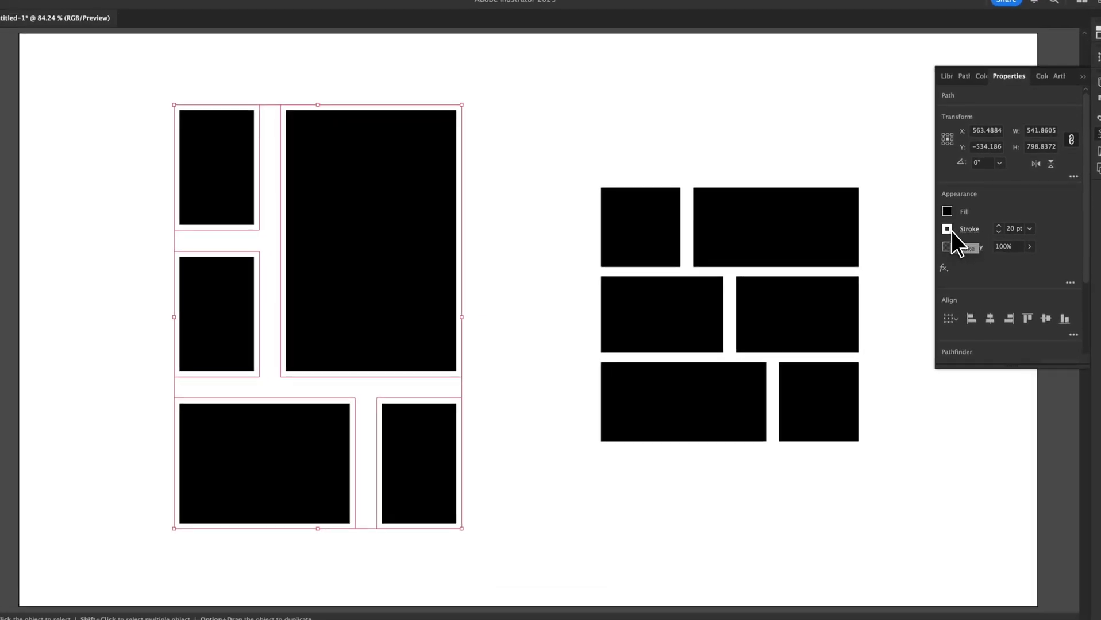
pyautogui.click(952, 231)
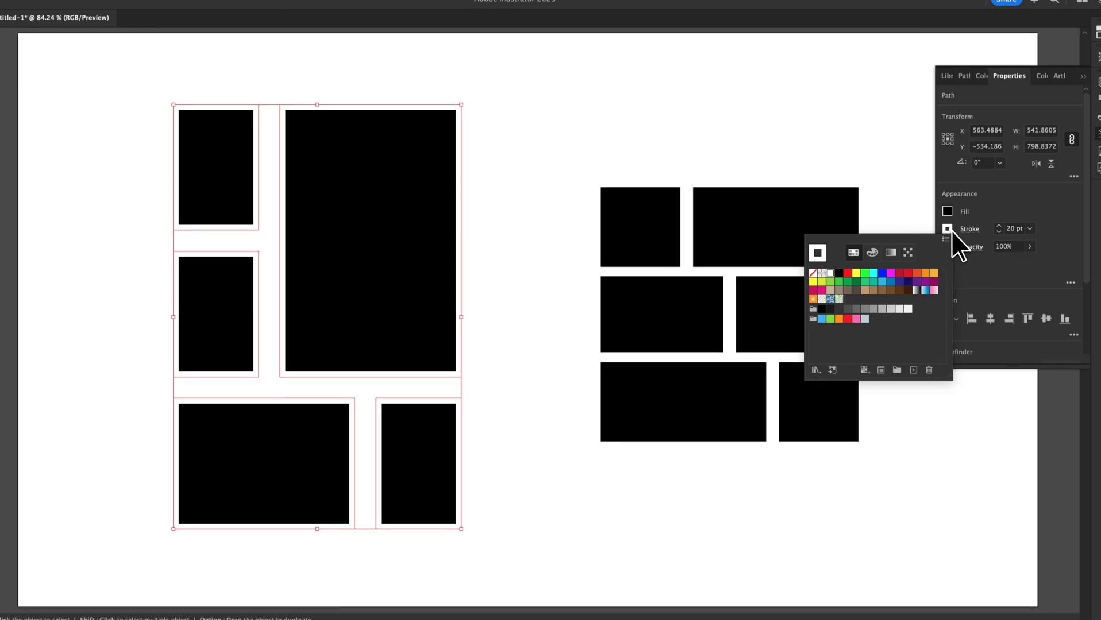
pyautogui.click(838, 274)
pyautogui.click(997, 226)
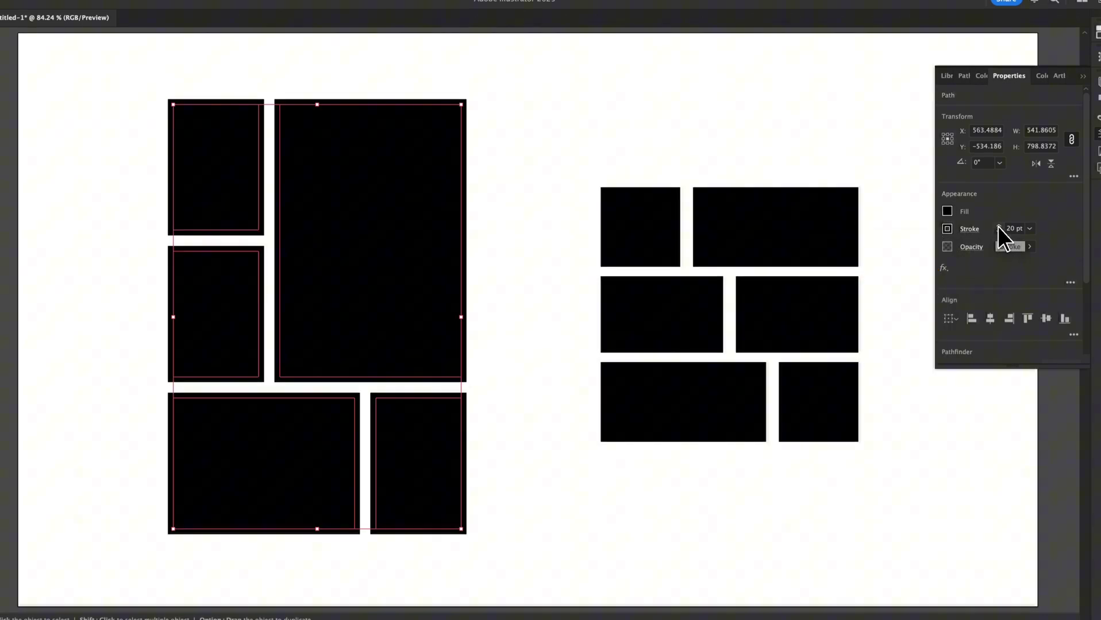
pyautogui.click(997, 226)
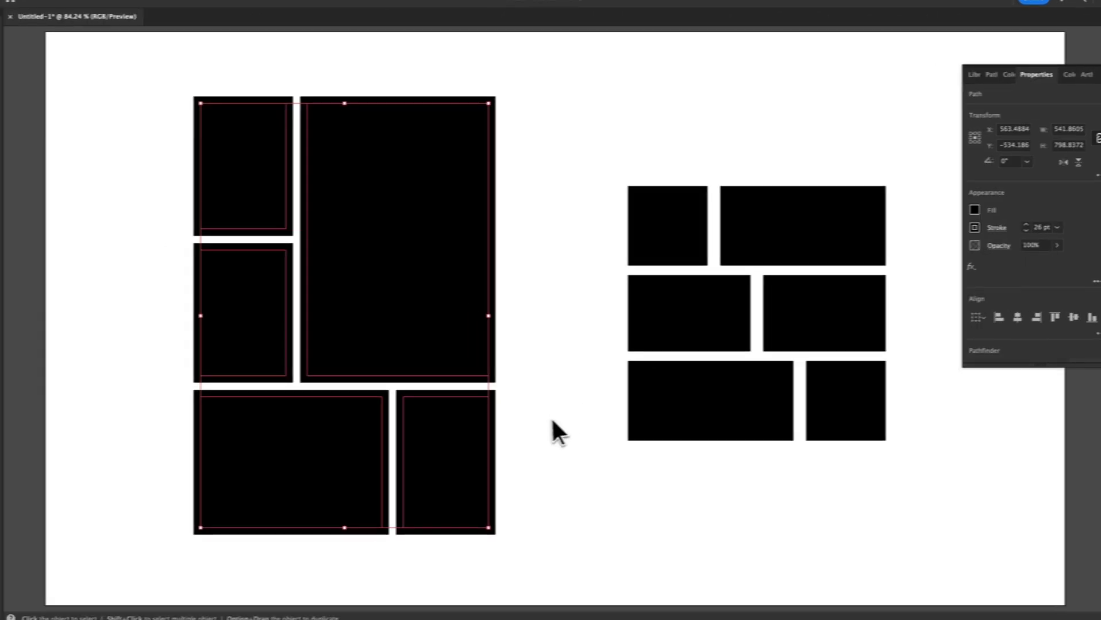
# Round the corners of all left-grid blocks with a live corner widget
pyautogui.click(578, 468)
pyautogui.click(236, 241)
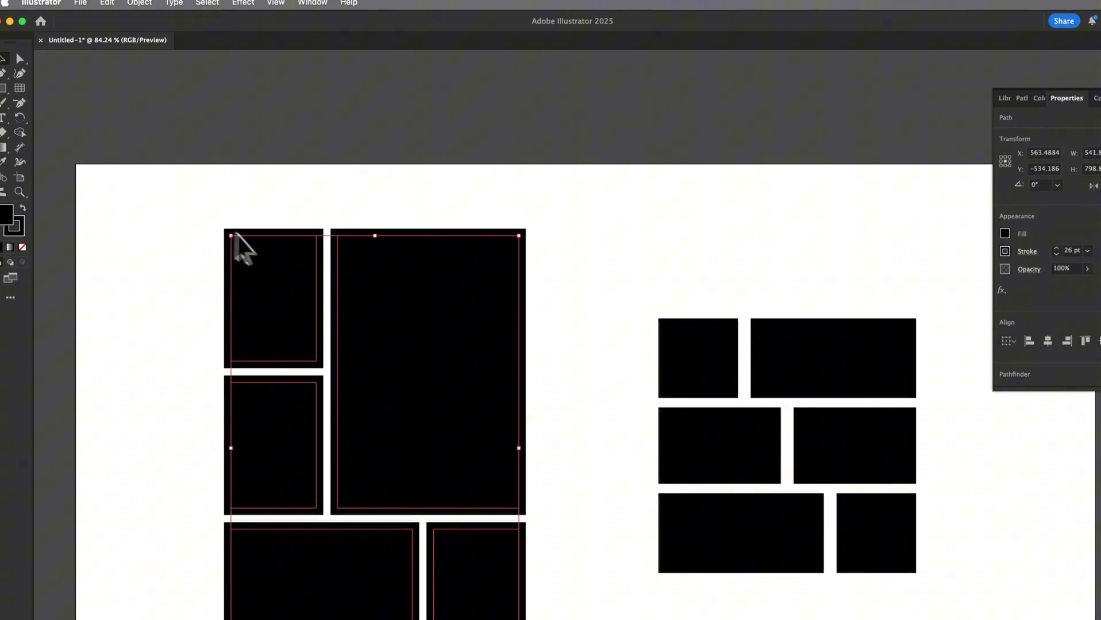
pyautogui.scroll(-3, 271, 266)
pyautogui.press('a')
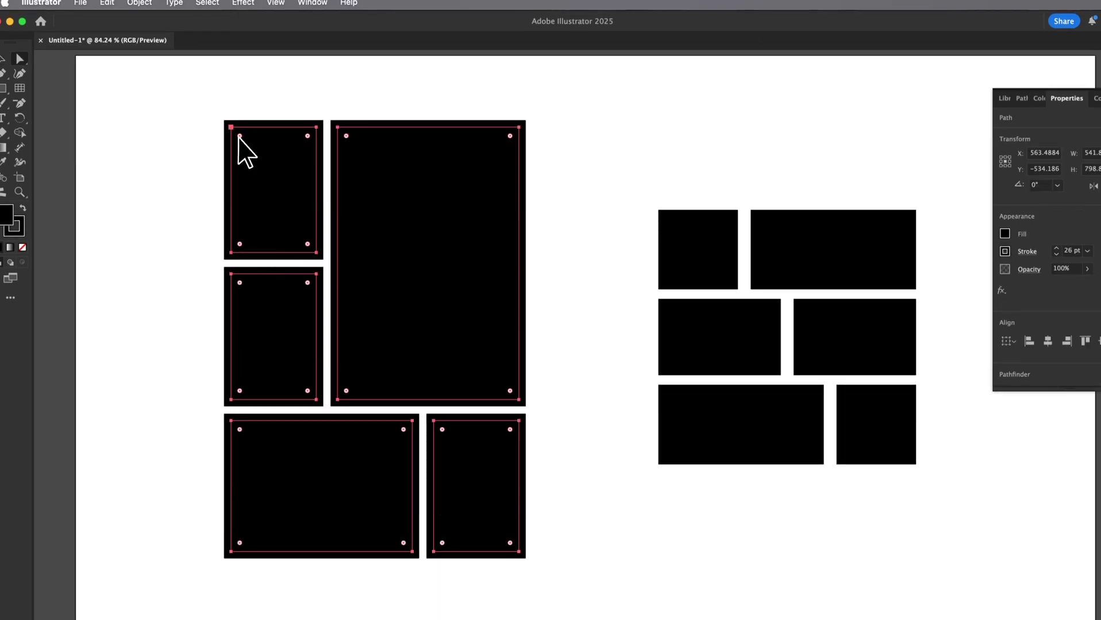
pyautogui.moveTo(237, 142); pyautogui.dragTo(248, 153)
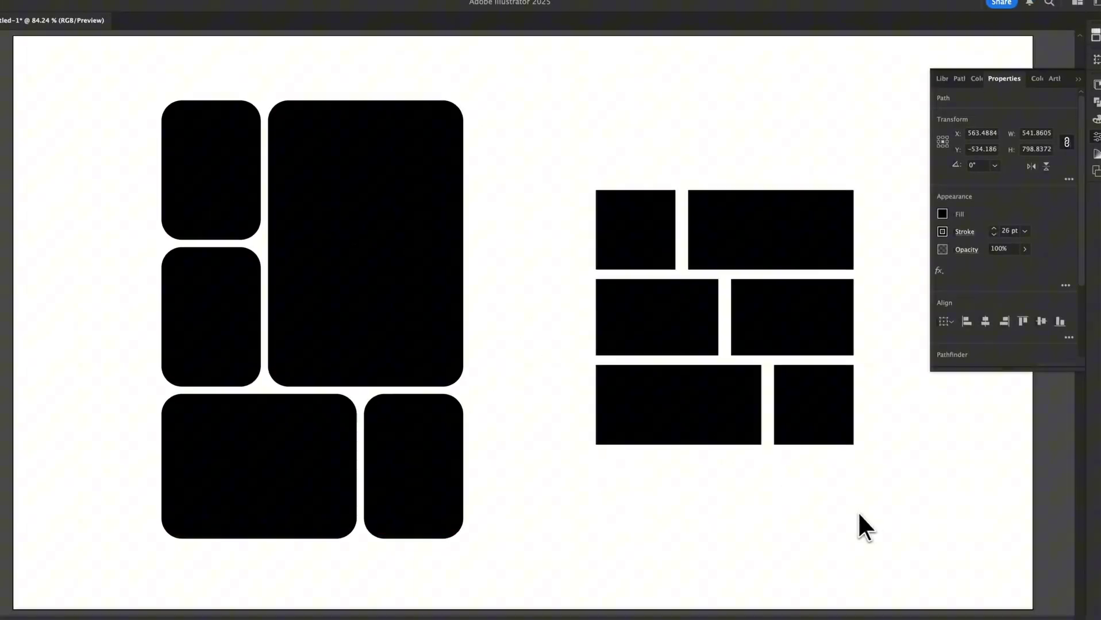
pyautogui.moveTo(888, 578); pyautogui.dragTo(551, 156)
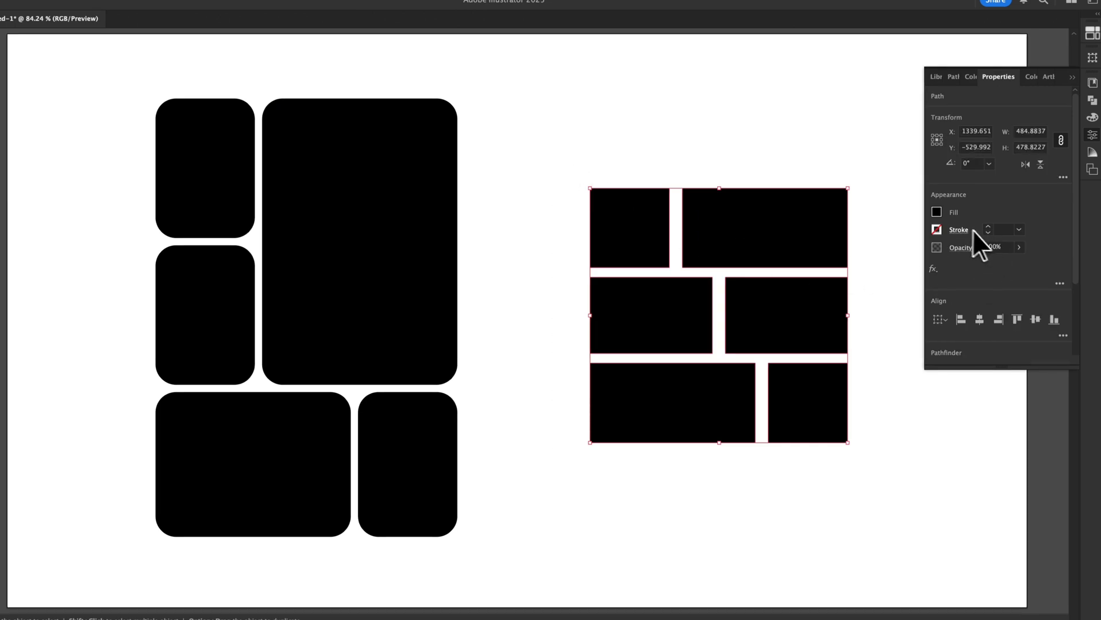
# Give the brick grid shapes a 20 pt white stroke
pyautogui.click(959, 230)
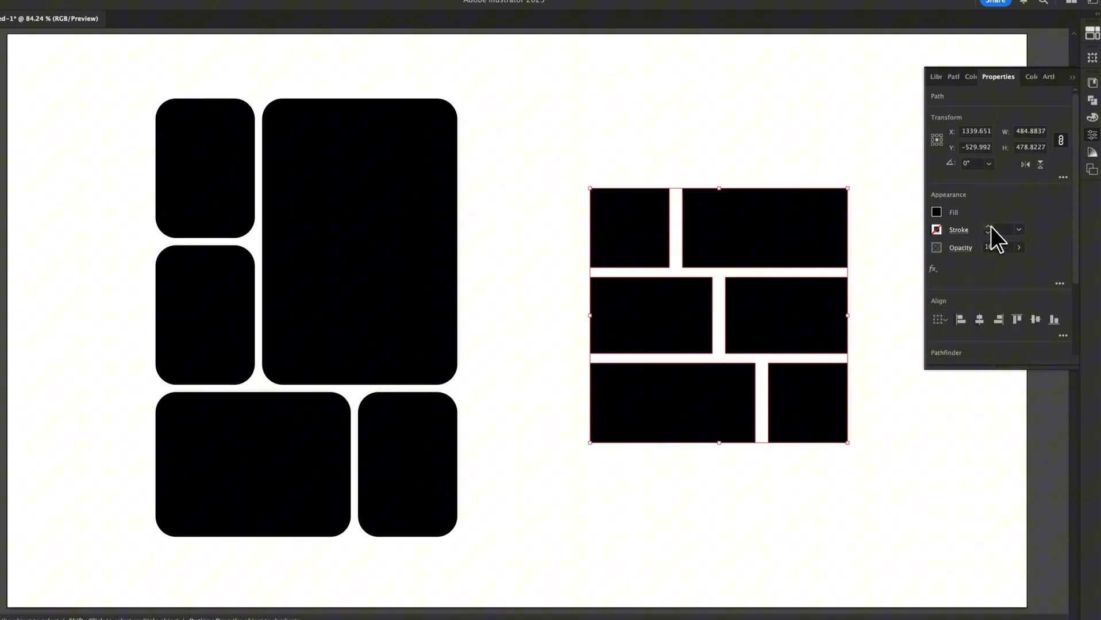
pyautogui.click(990, 226)
pyautogui.click(937, 230)
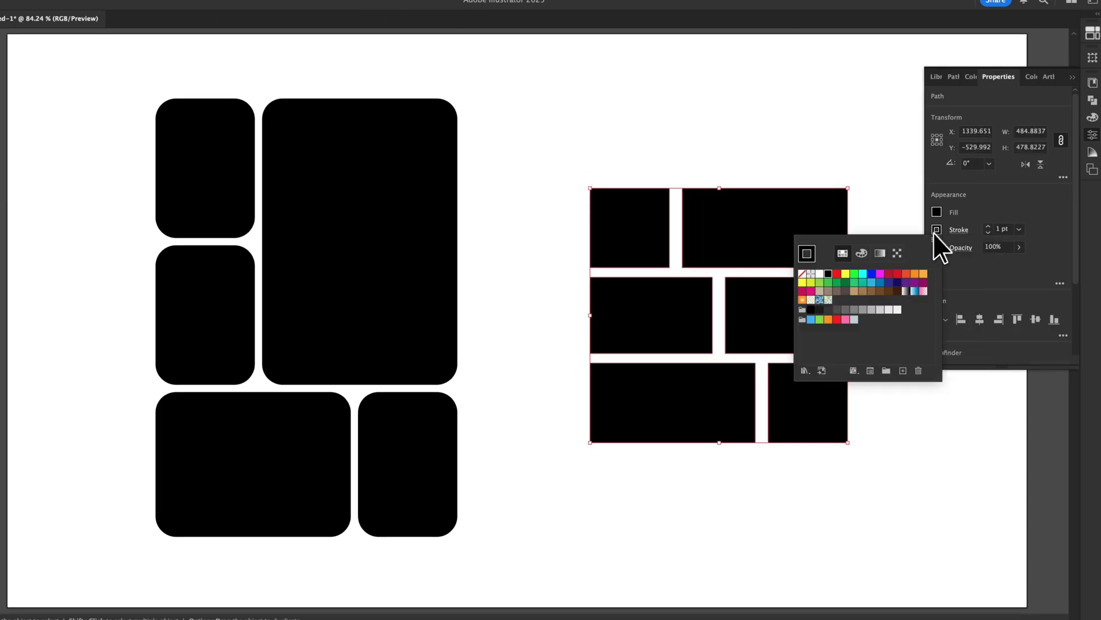
pyautogui.click(820, 272)
pyautogui.click(987, 227)
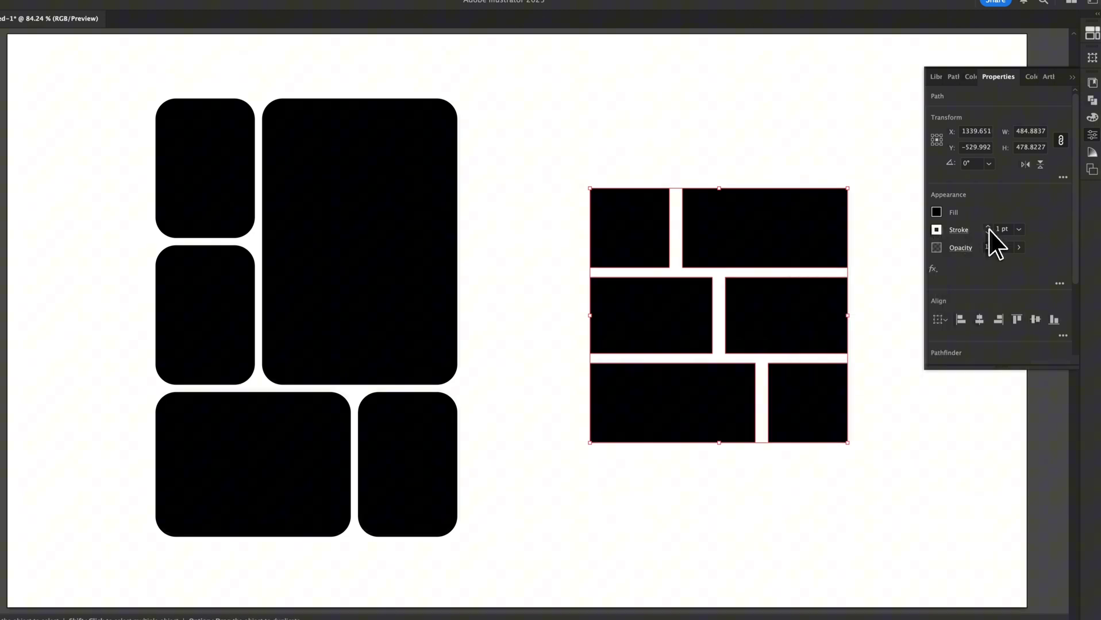
pyautogui.keyDown('shift'); pyautogui.click(987, 227); pyautogui.keyUp('shift')
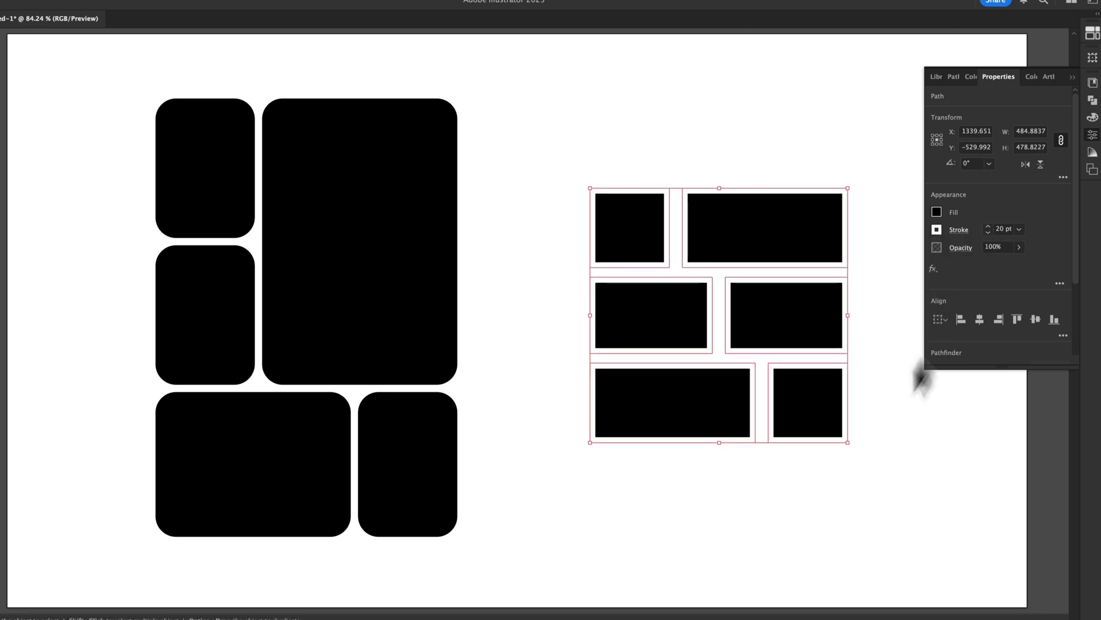
# Round the corners of all brick-grid shapes, then deselect and close Properties
pyautogui.moveTo(855, 469); pyautogui.dragTo(565, 159)
pyautogui.press('a')
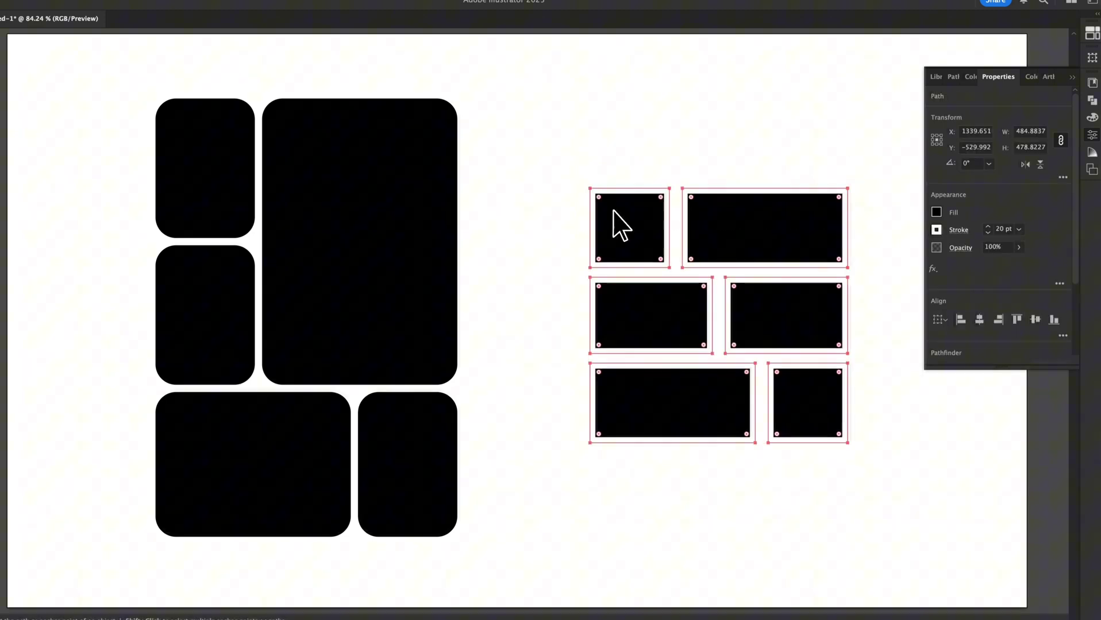
pyautogui.moveTo(600, 201); pyautogui.dragTo(609, 208)
pyautogui.click(649, 471)
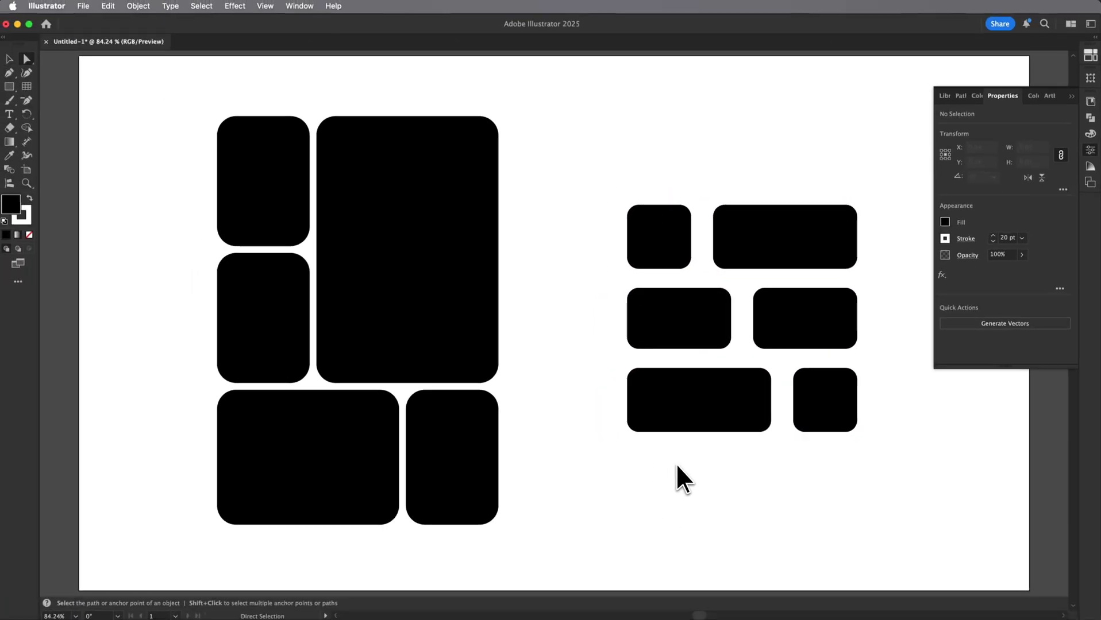
pyautogui.click(1072, 99)
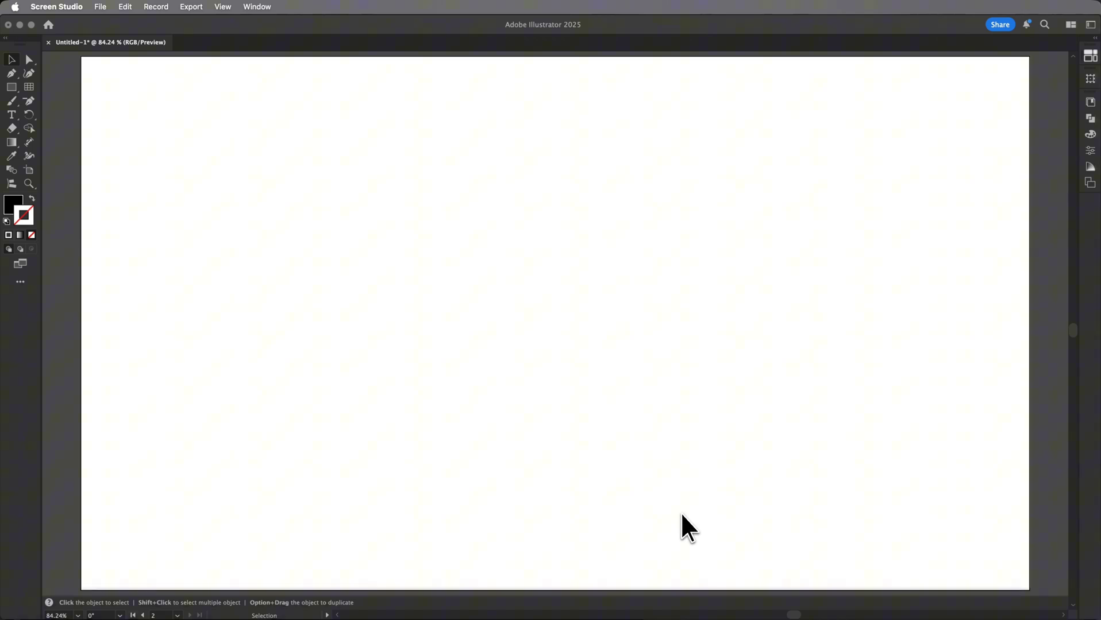
# Bring the Illustrator window to the front, showing blank artboard 2
pyautogui.click(680, 512)
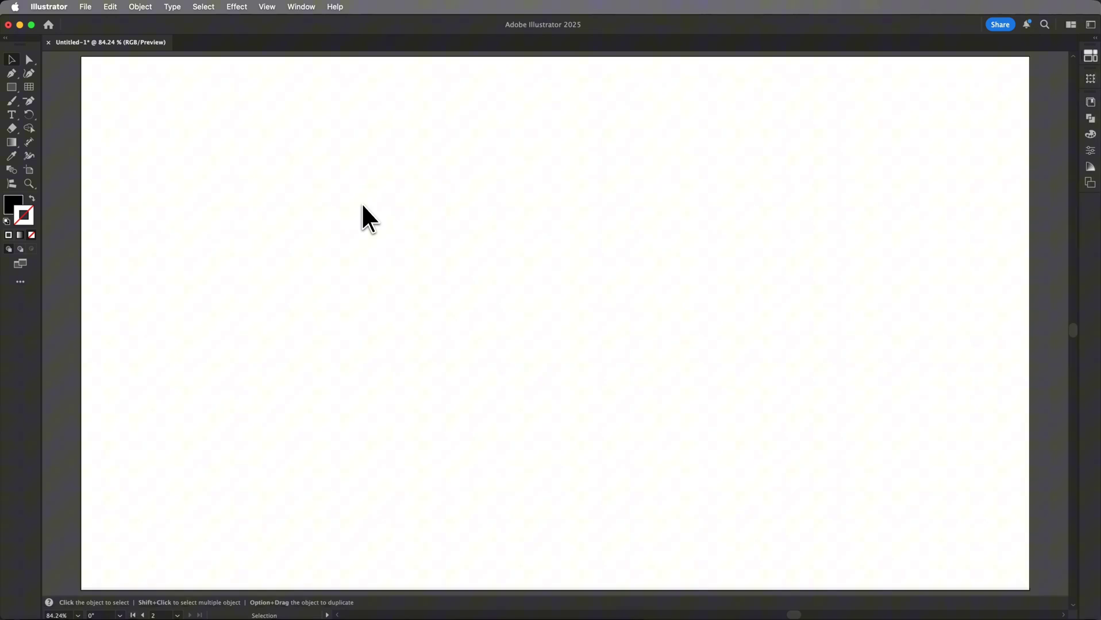
# Launch the Bento Generator extension and float its panel
pyautogui.click(301, 7)
pyautogui.moveTo(306, 86)
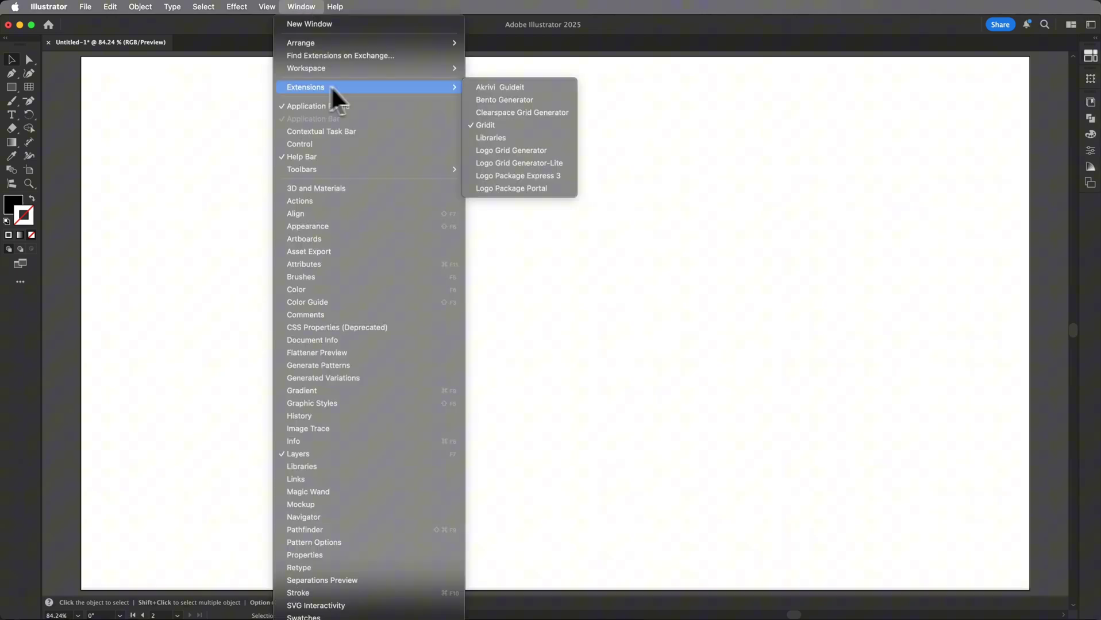
pyautogui.click(494, 100)
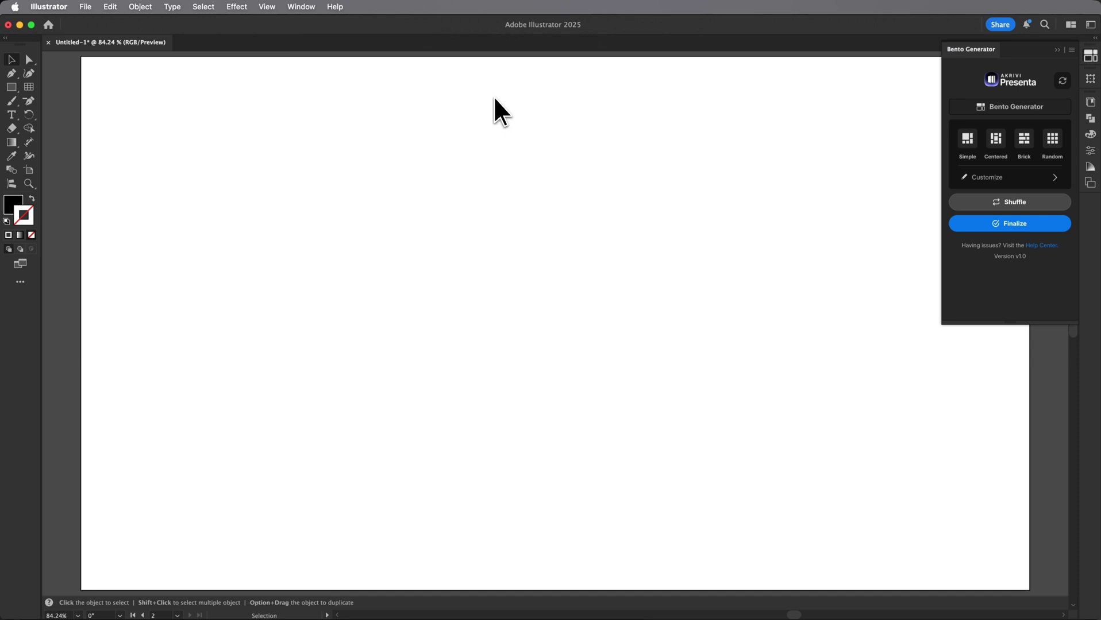
pyautogui.moveTo(1032, 54); pyautogui.dragTo(972, 113)
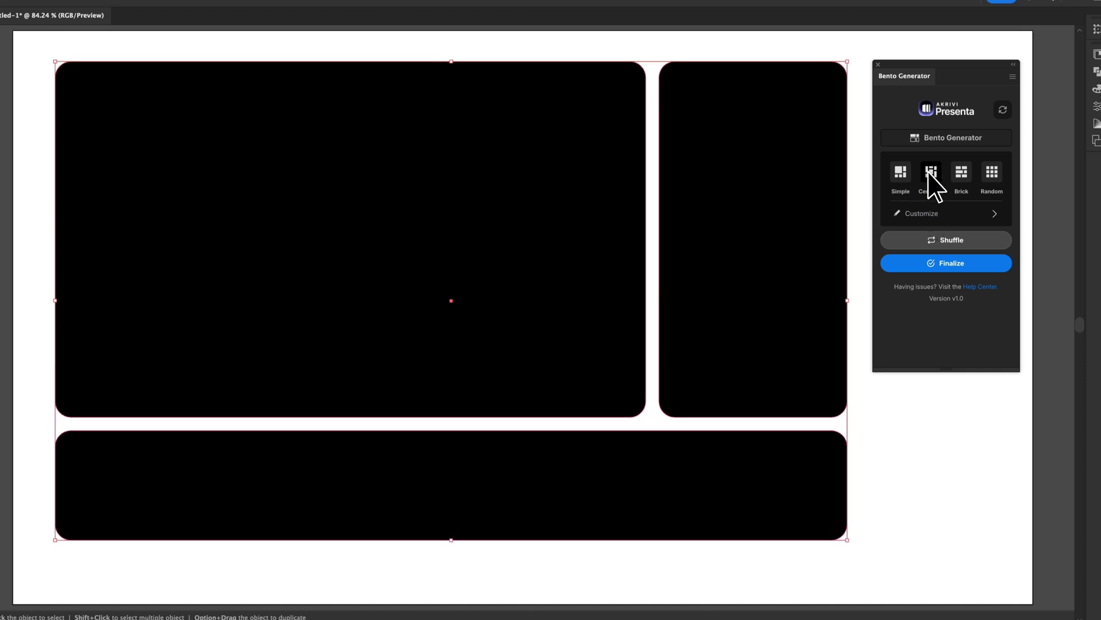
# Switch to a Brick layout with more sections, 49 px corner radius and 22 px gutter
pyautogui.click(920, 212)
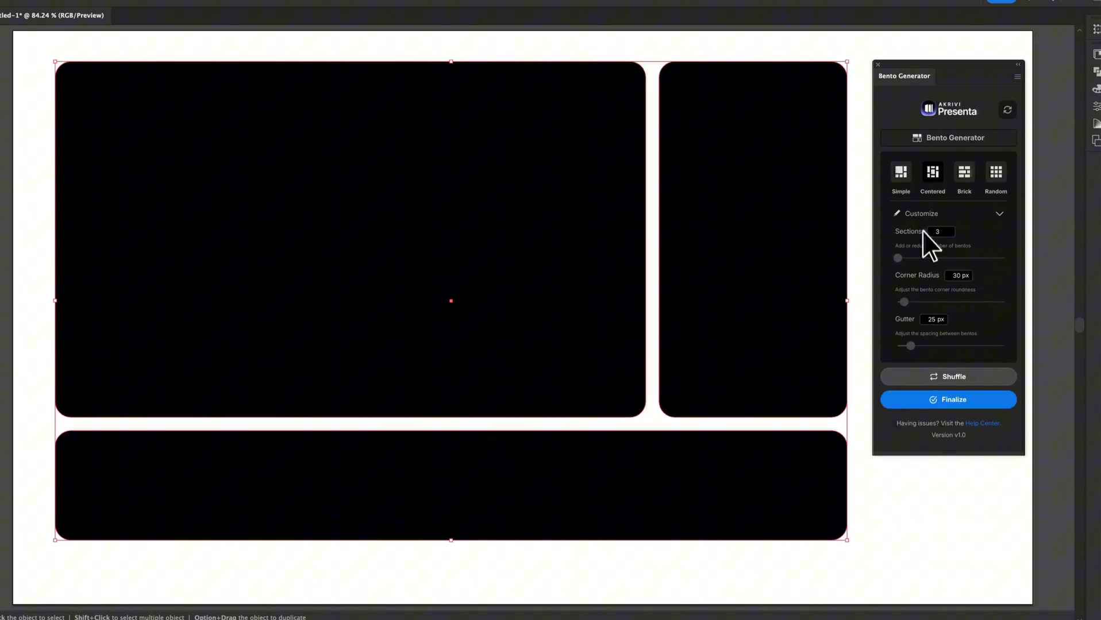
pyautogui.moveTo(902, 257); pyautogui.dragTo(933, 257)
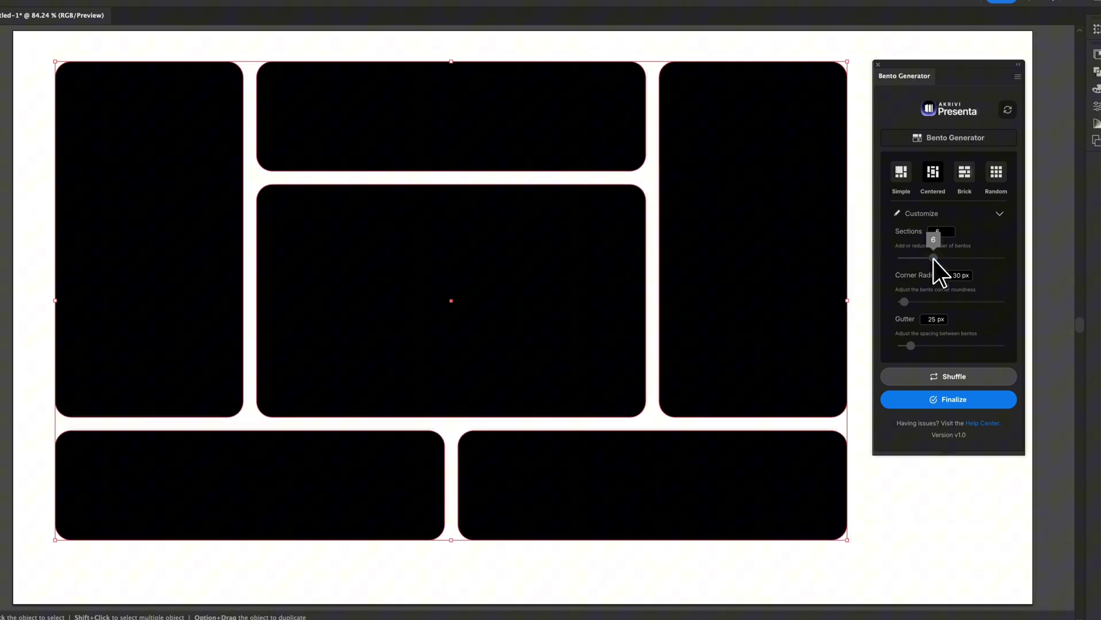
pyautogui.click(910, 176)
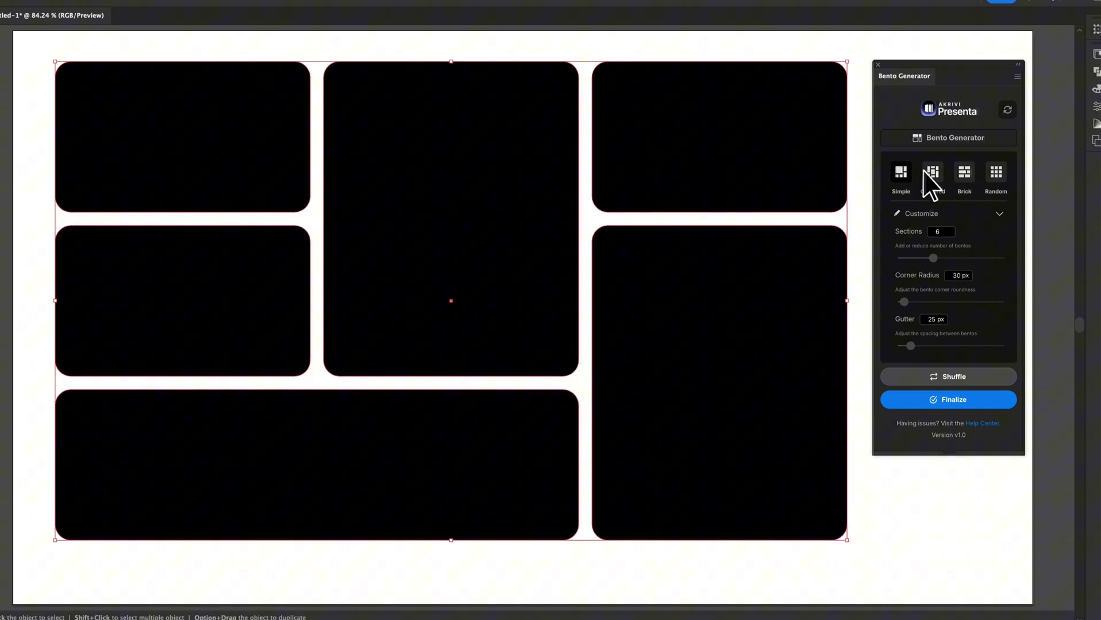
pyautogui.click(929, 172)
pyautogui.click(962, 177)
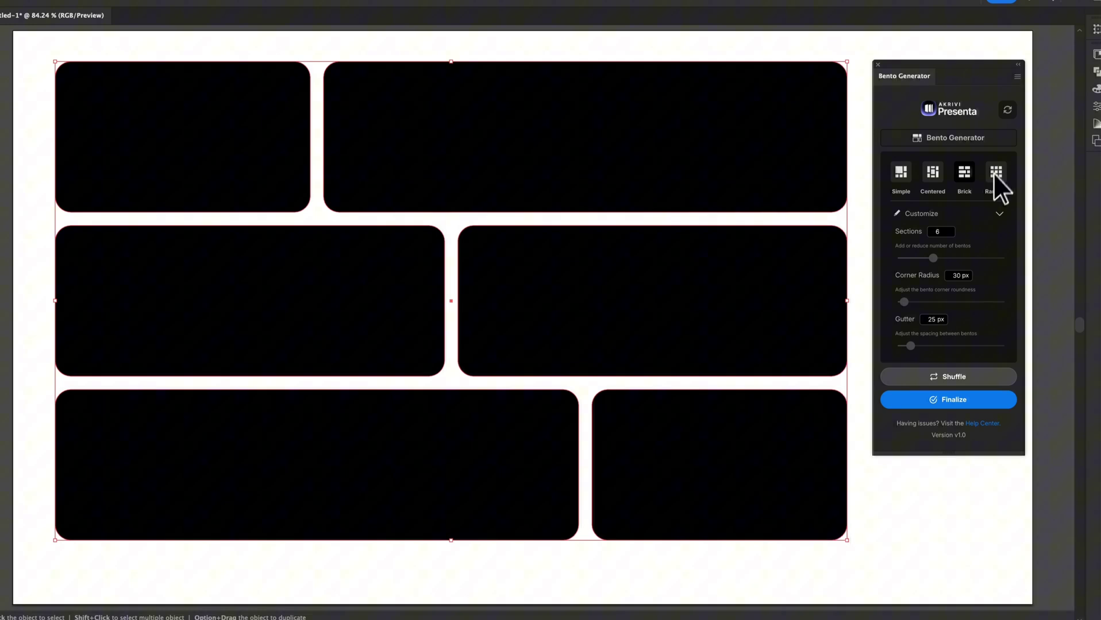
pyautogui.moveTo(903, 302)
pyautogui.mouseDown()
pyautogui.moveTo(925, 302)
pyautogui.moveTo(908, 303)
pyautogui.mouseUp()
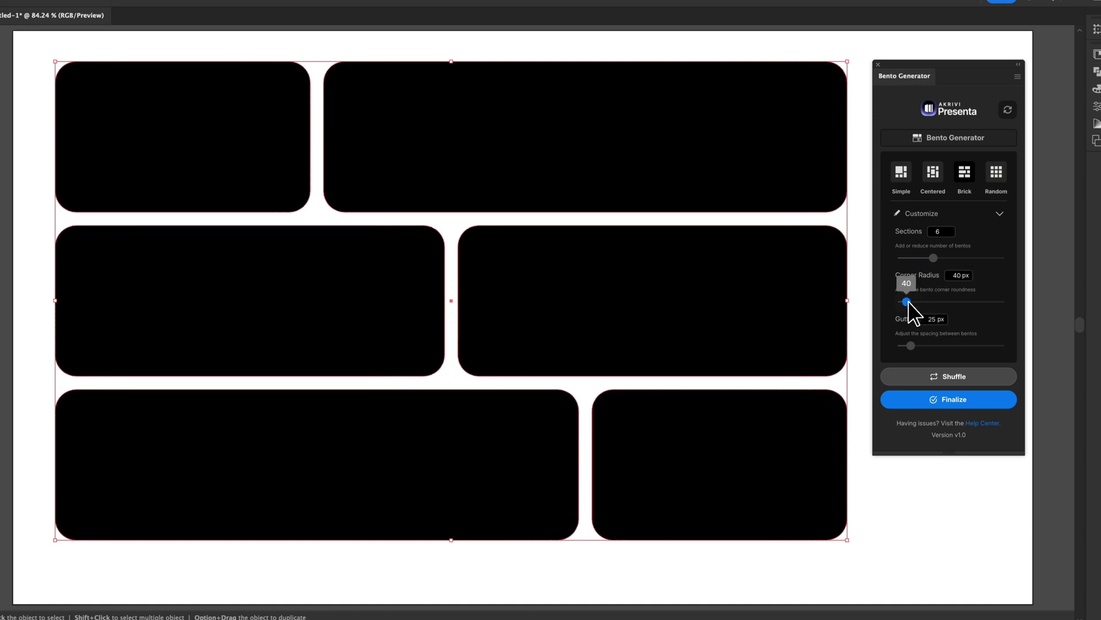
pyautogui.moveTo(910, 345)
pyautogui.mouseDown()
pyautogui.moveTo(919, 344)
pyautogui.moveTo(910, 345)
pyautogui.mouseUp()
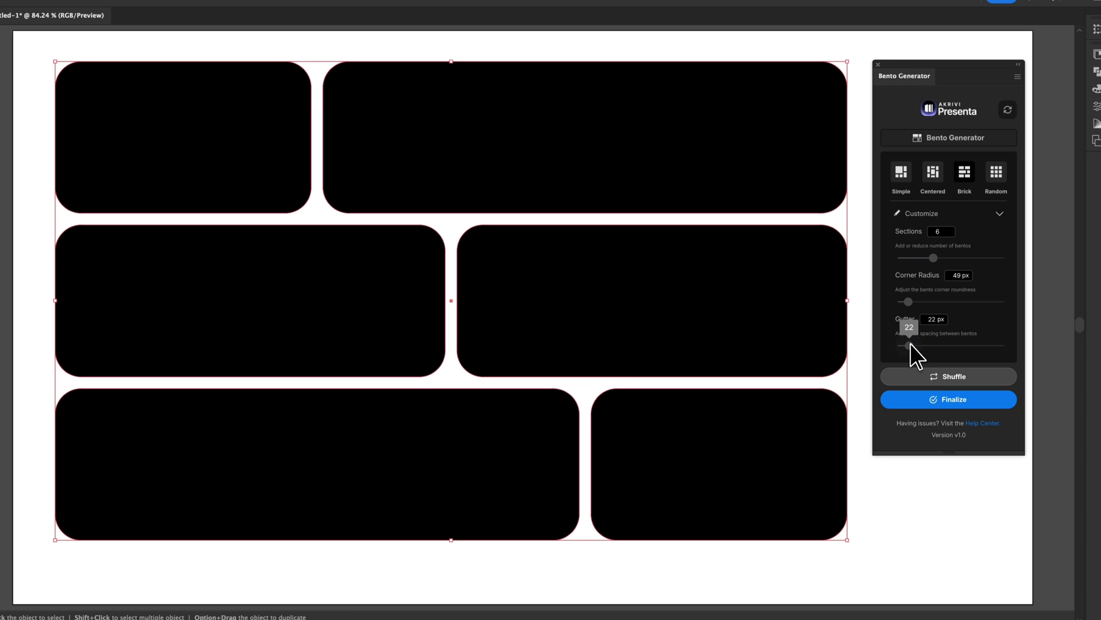
# Randomize the bento layout until a nine-section Brick grid appears
pyautogui.click(1003, 175)
pyautogui.click(1003, 175)
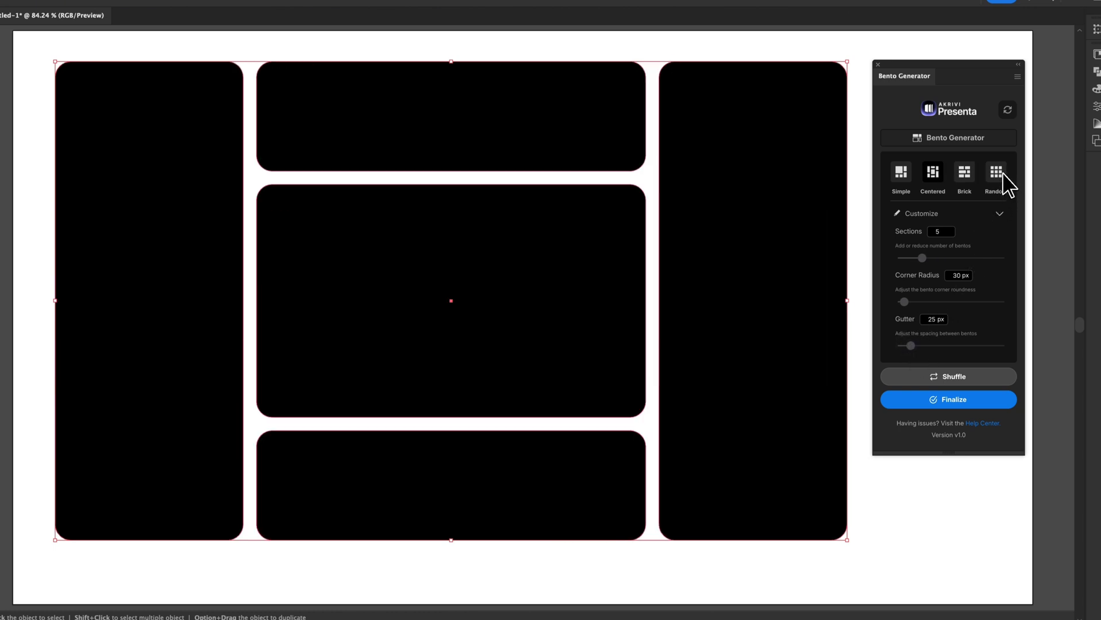
pyautogui.click(1002, 175)
pyautogui.click(1002, 174)
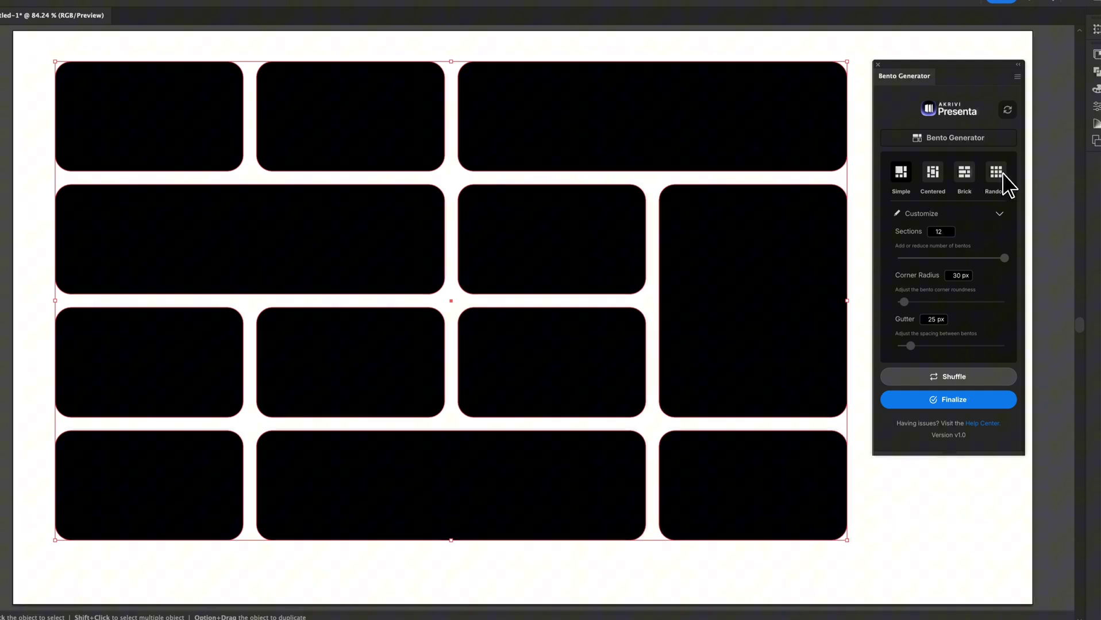
pyautogui.click(1002, 175)
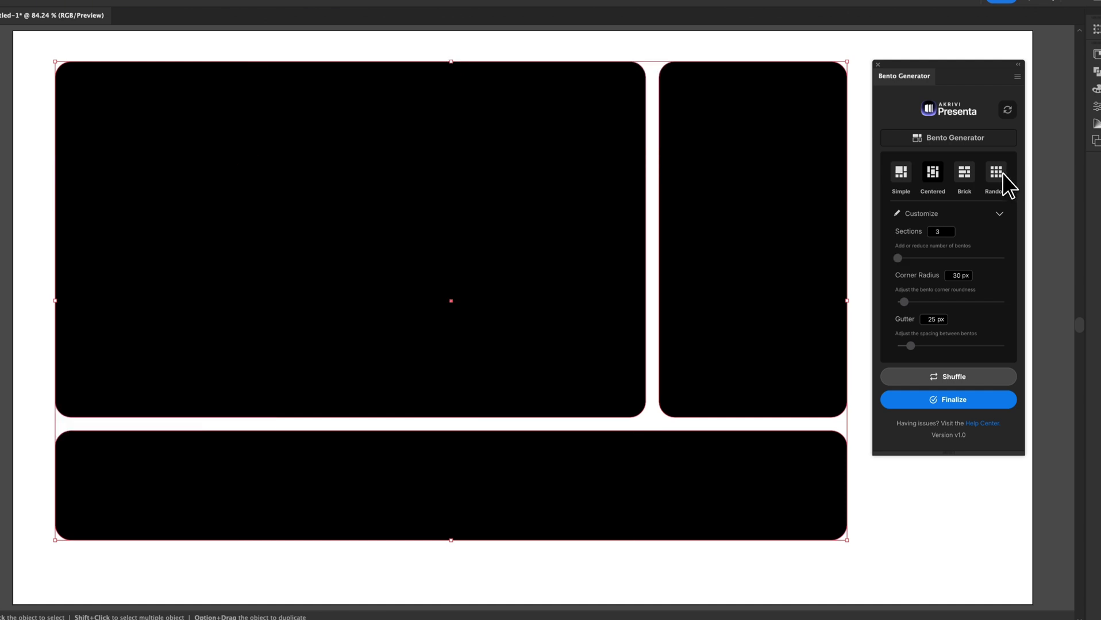
pyautogui.click(1002, 176)
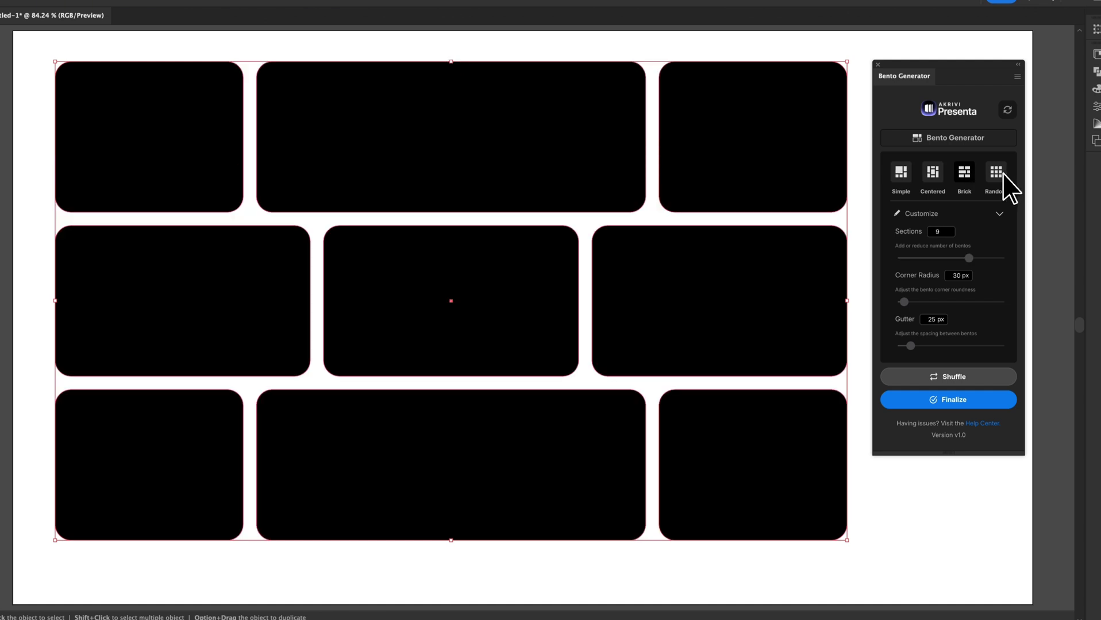
# Shuffle the brick cells four times and finalize the grid
pyautogui.click(977, 374)
pyautogui.click(976, 373)
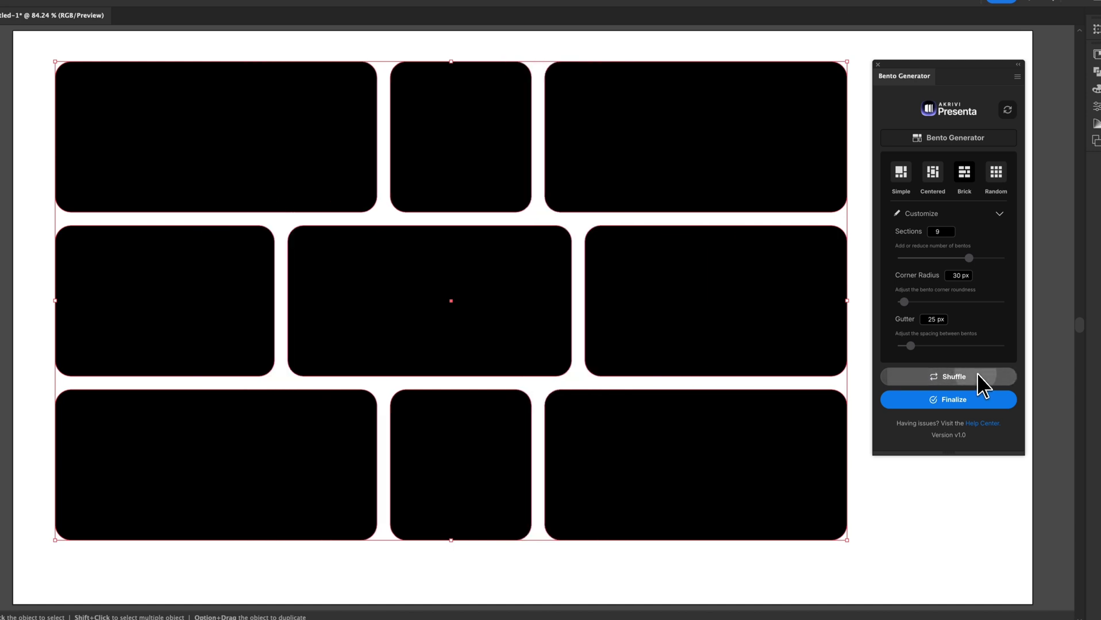
pyautogui.click(976, 372)
pyautogui.click(977, 375)
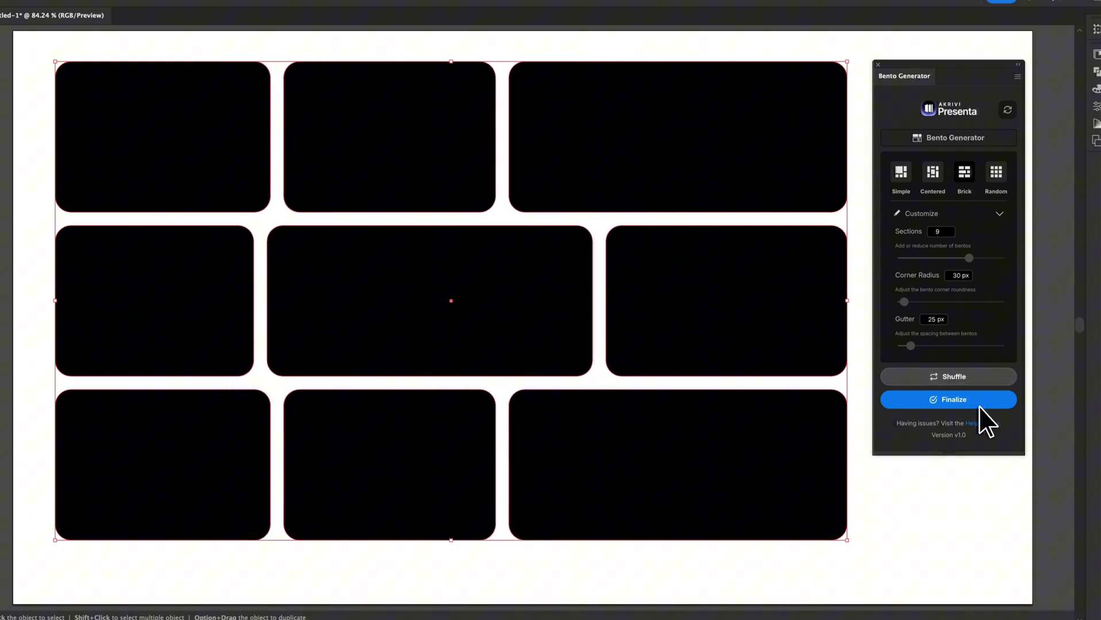
pyautogui.click(978, 402)
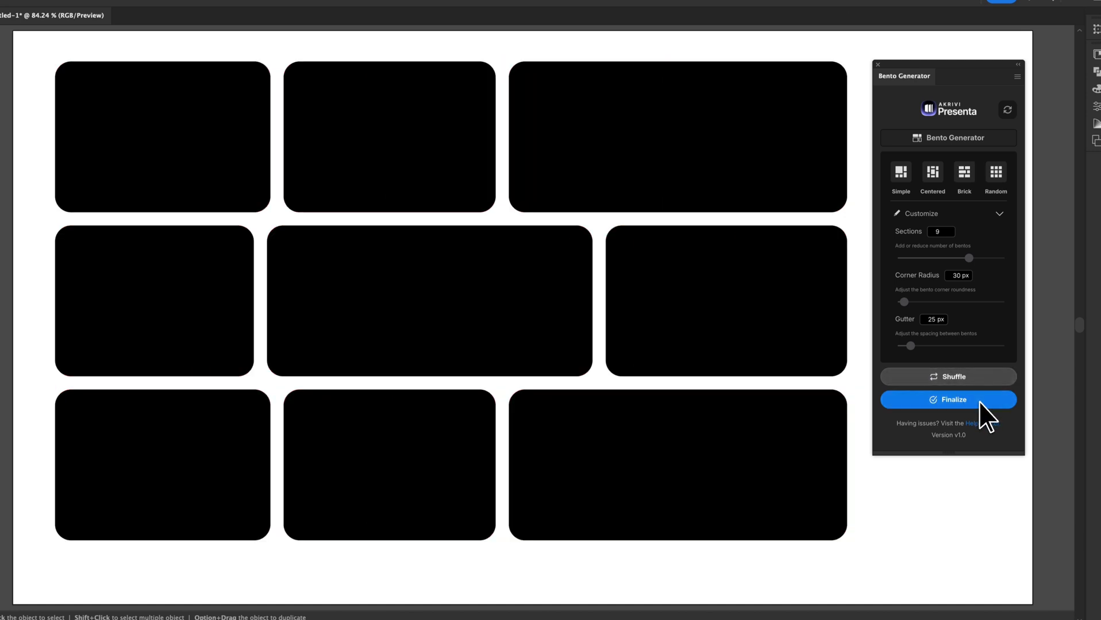